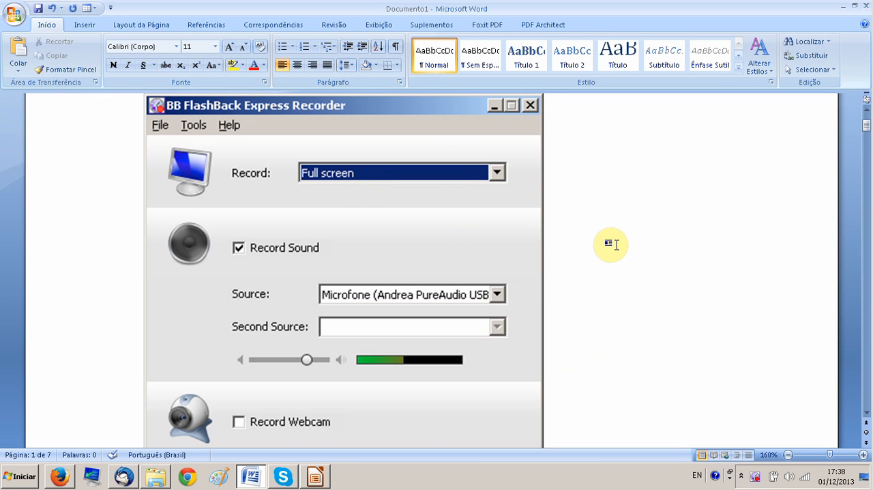
Review the page 1 screenshot of the recorder's main window, covering the record area, sound source, webcam and tray options
click(866, 415)
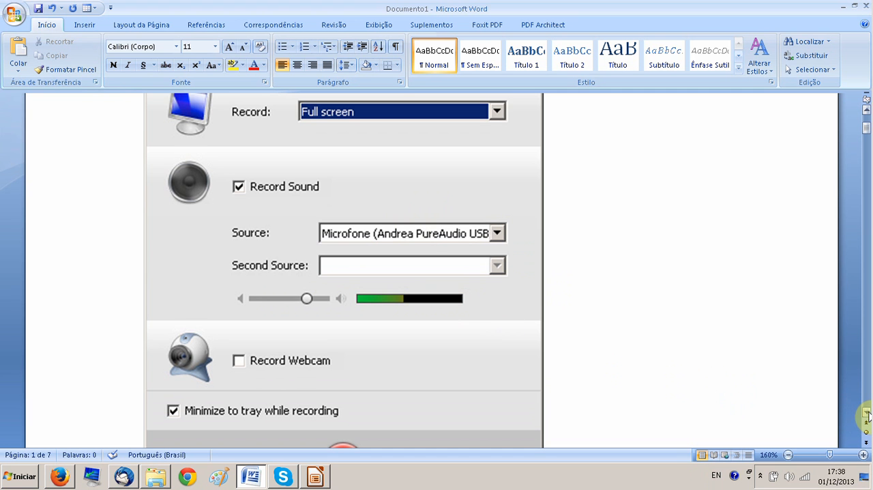
scroll(867, 413, down, 1)
scroll(867, 413, down, 2)
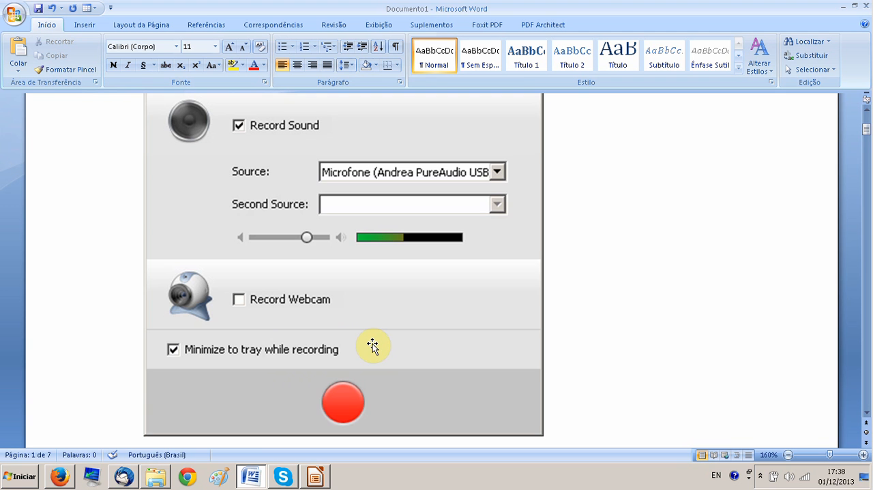
scroll(373, 347, down, 10)
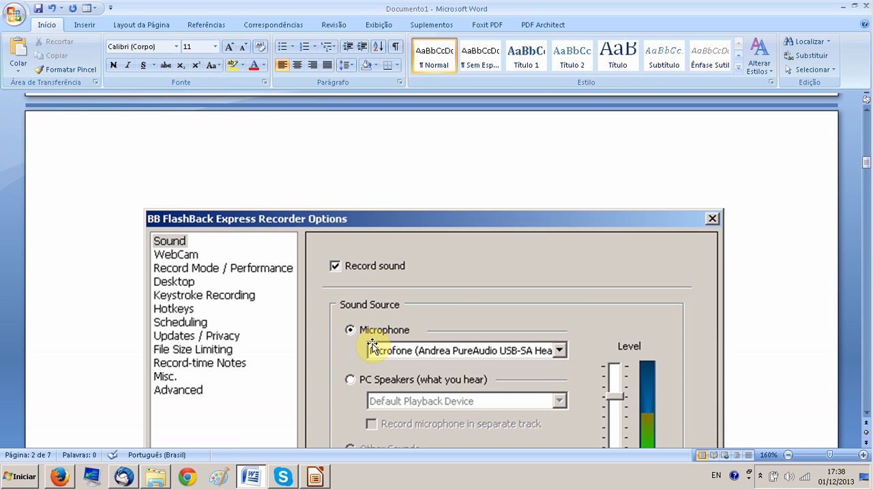
scroll(373, 347, down, 8)
scroll(373, 346, up, 5)
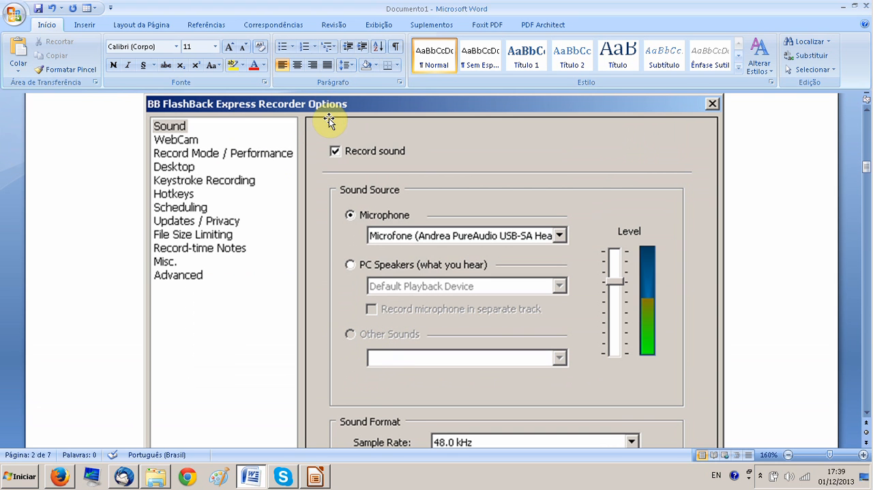
scroll(330, 119, up, 10)
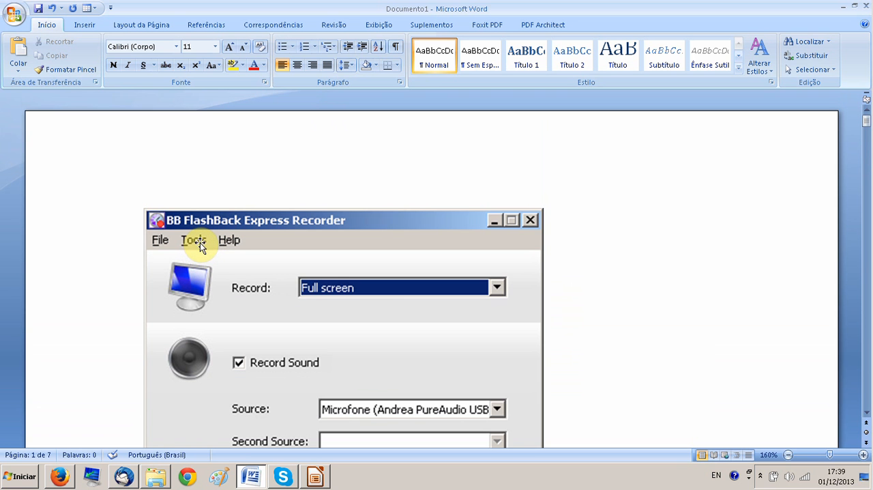
scroll(249, 264, down, 10)
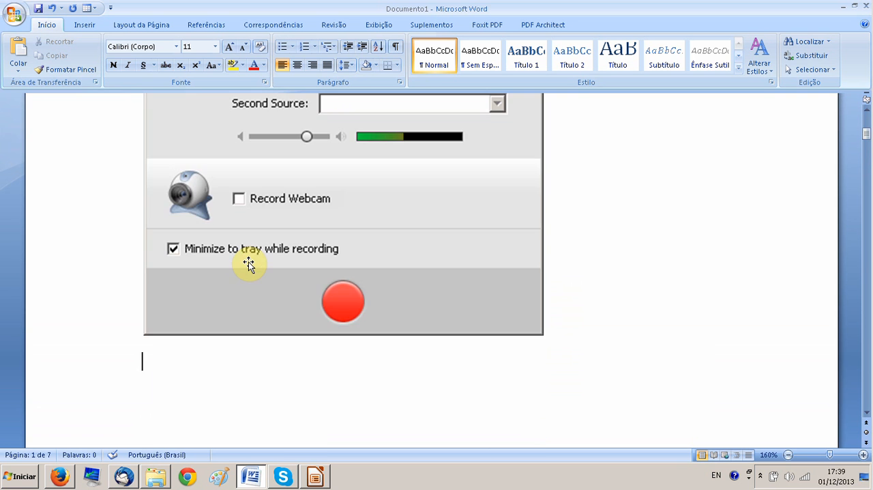
Examine the recorder's Sound options screenshot on page 2, from the sound source down to the sound format settings
scroll(248, 264, down, 10)
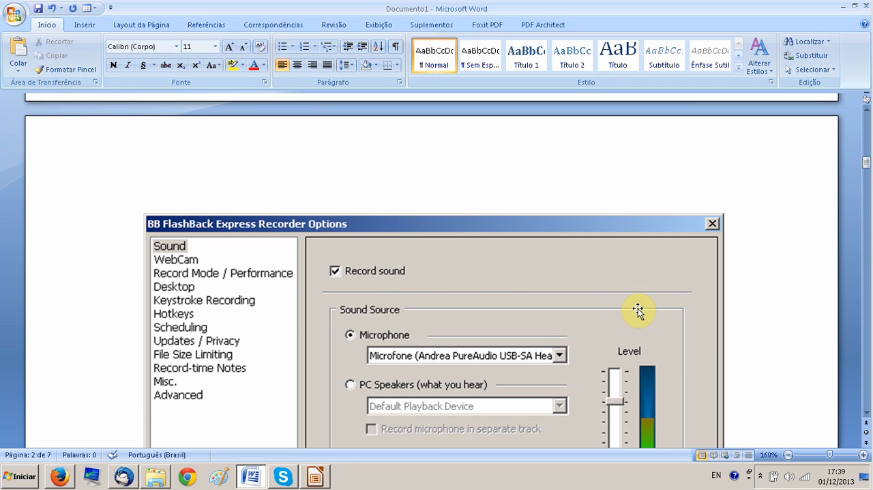
click(866, 413)
click(868, 413)
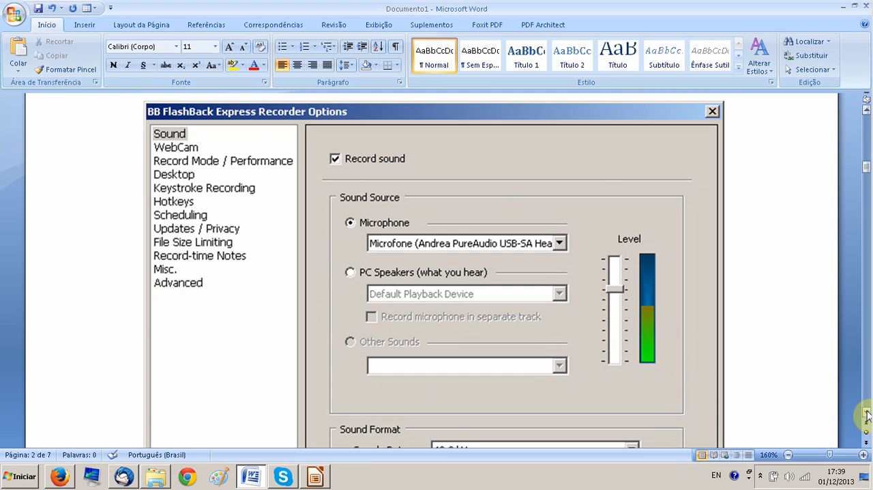
click(867, 413)
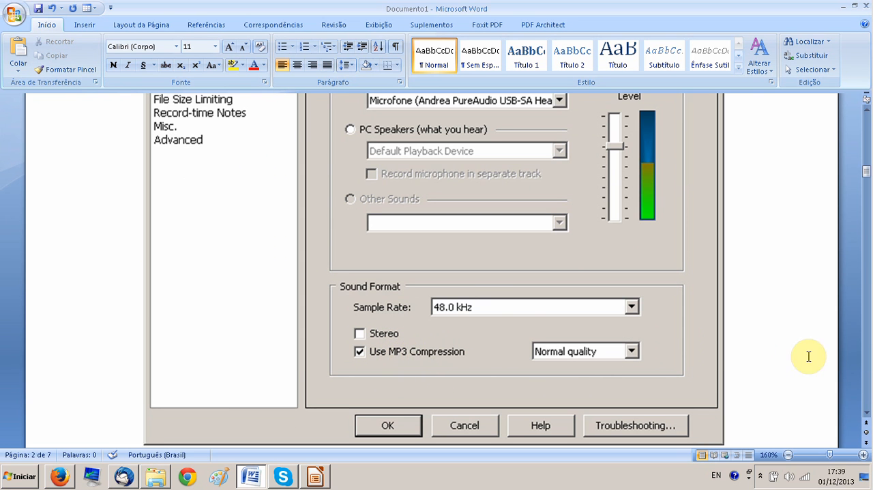
click(867, 414)
scroll(866, 414, down, 5)
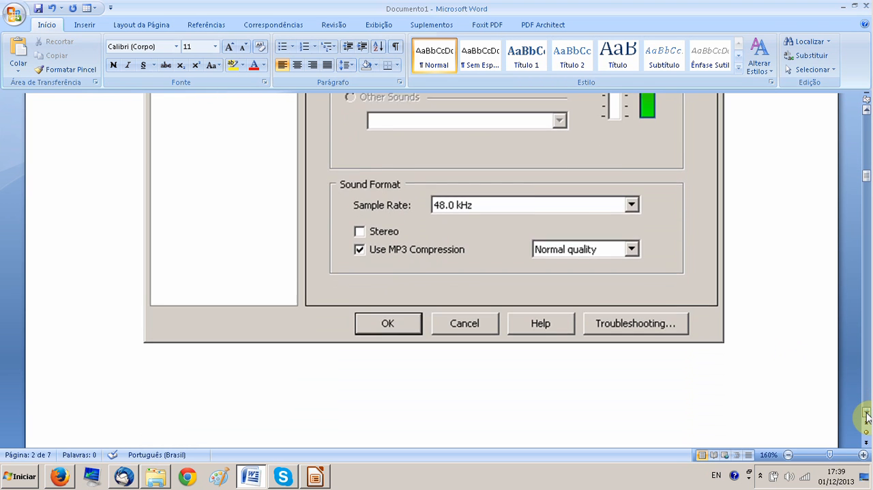
Examine the Record Mode / Performance options screenshot on page 3 of the document
scroll(866, 414, down, 4)
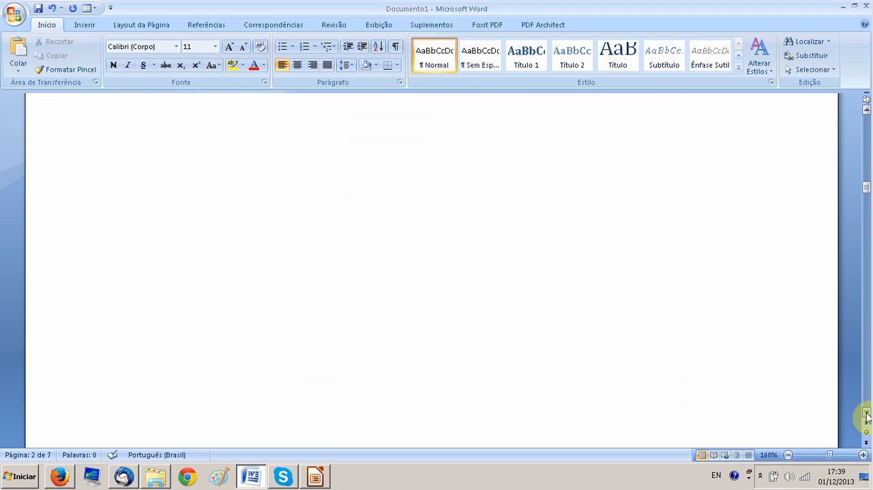
scroll(867, 414, down, 8)
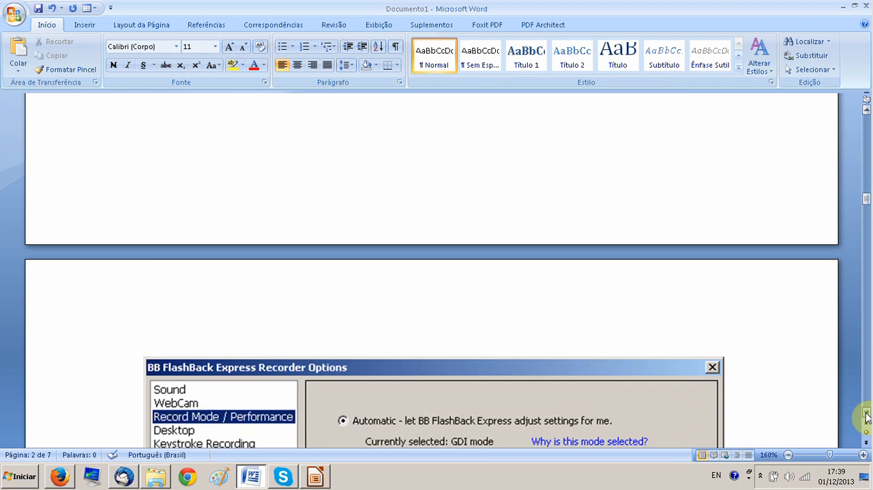
scroll(866, 414, down, 1)
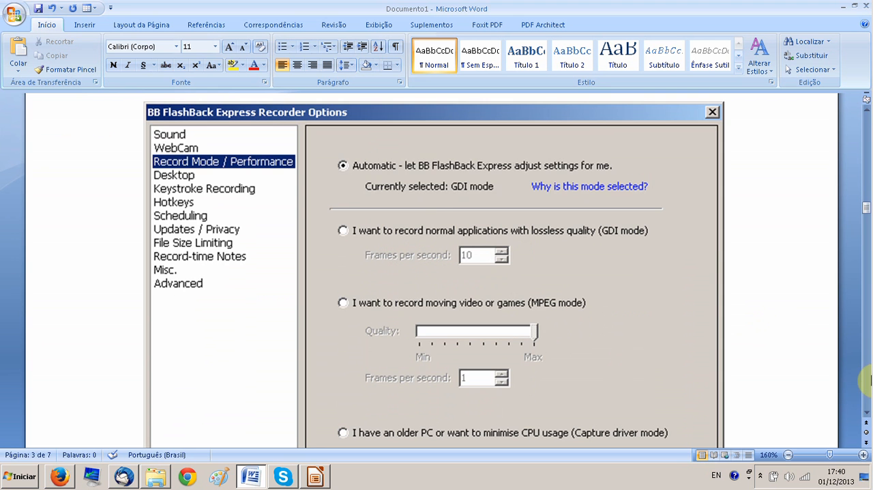
Examine the Desktop options screenshot on page 4, including the file size, tidy-up and recording resolution settings
click(868, 390)
click(867, 392)
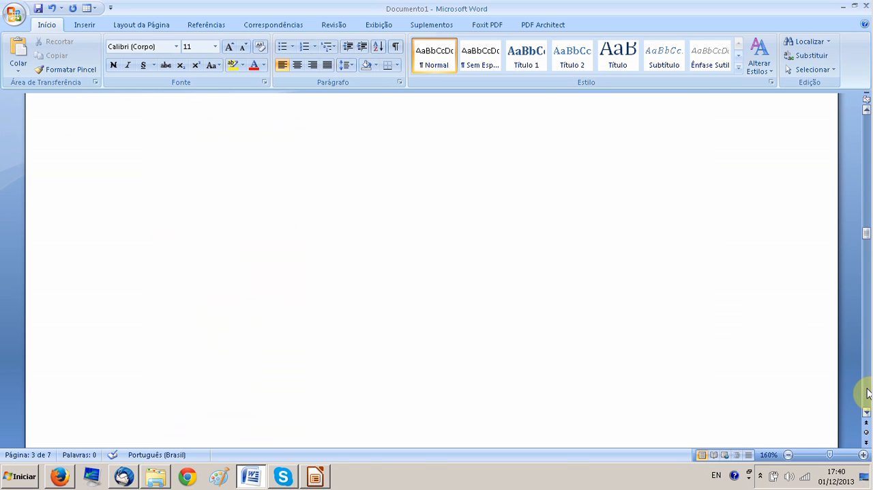
click(868, 392)
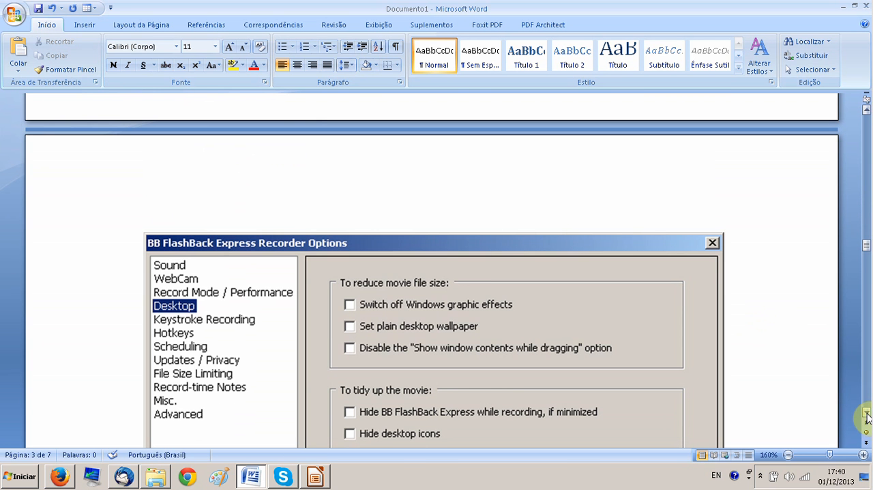
click(867, 412)
click(867, 412)
click(867, 413)
click(868, 412)
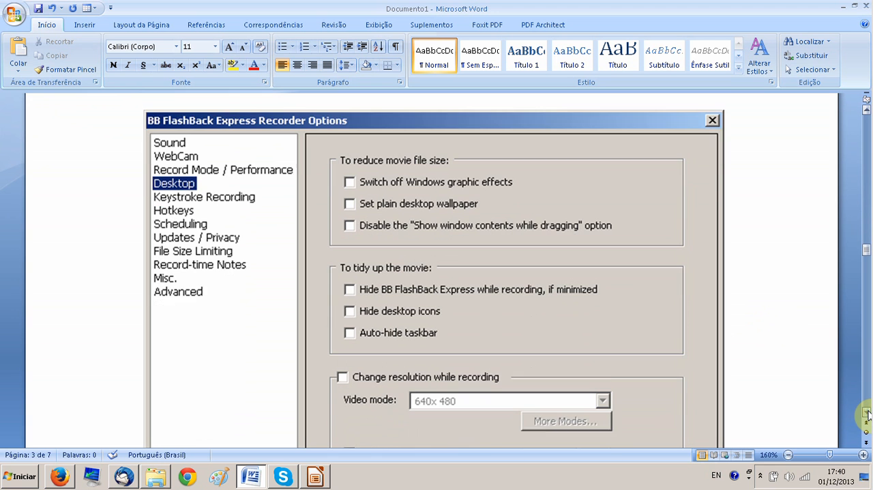
click(868, 413)
click(867, 412)
click(867, 413)
click(867, 412)
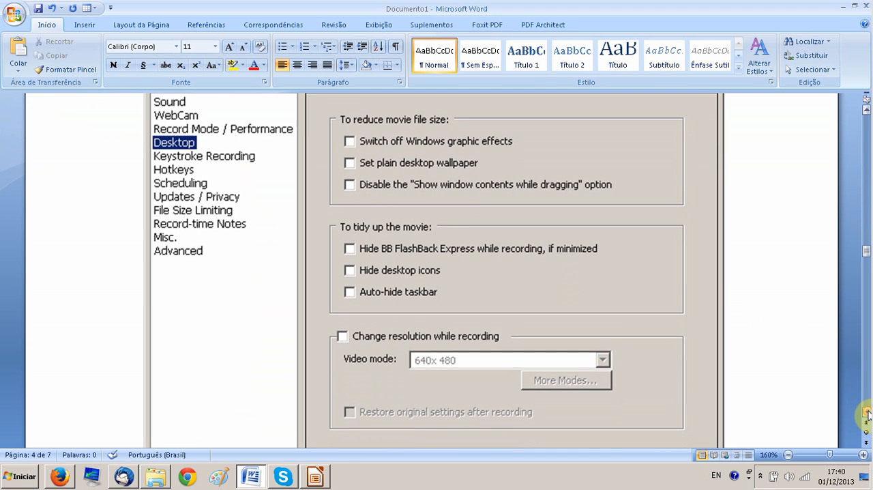
Examine the Recorder Hotkeys screenshot on page 5, including the hotkeys for stopping and pausing a recording
click(866, 395)
click(867, 394)
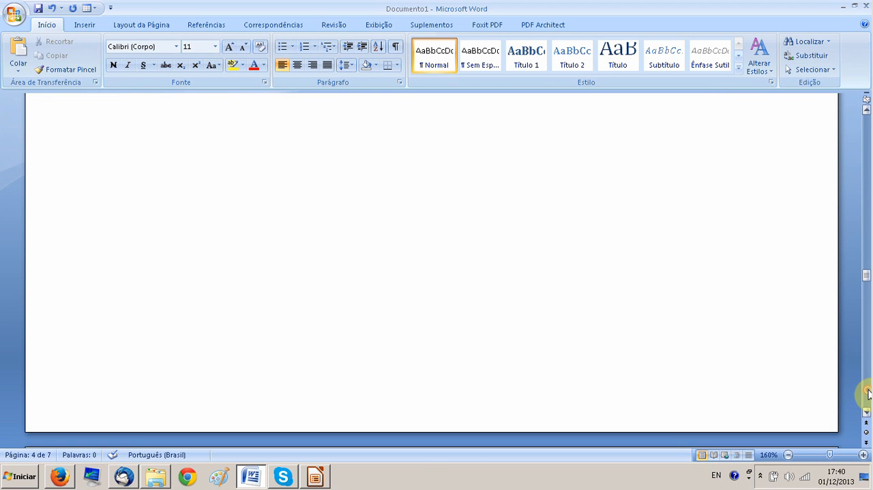
click(867, 395)
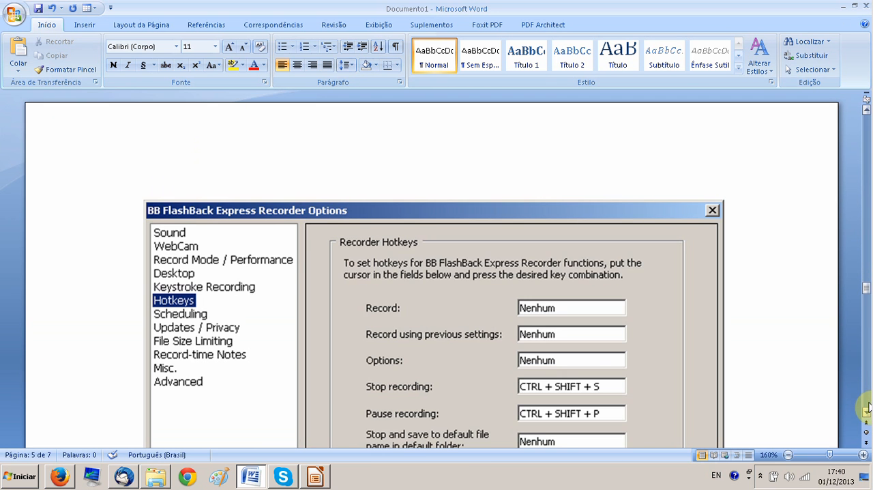
click(868, 412)
click(867, 413)
click(867, 413)
click(867, 413)
click(867, 412)
click(867, 413)
click(868, 412)
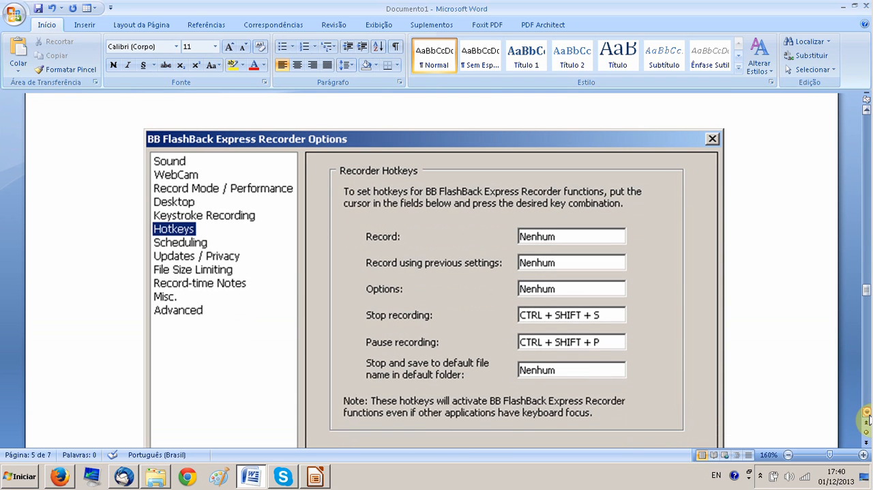
click(867, 413)
click(867, 413)
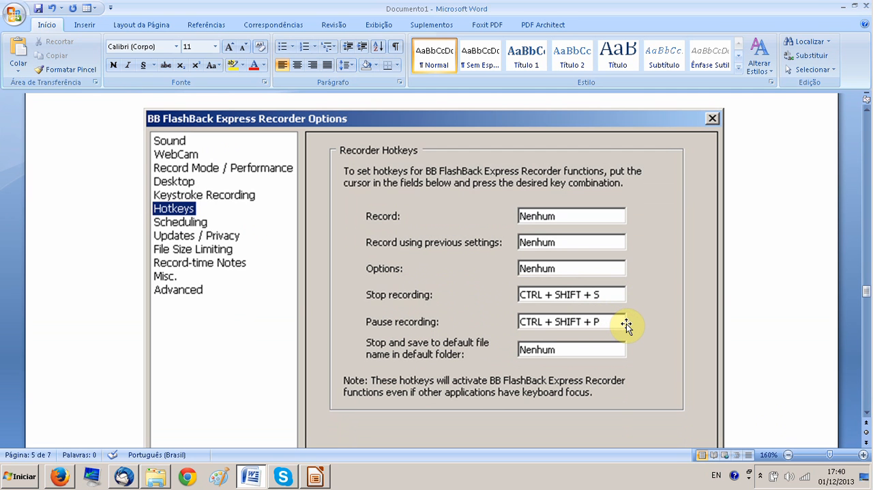
Switch to Firefox to view the DivX website, and return to the Word document
key(alt+Tab)
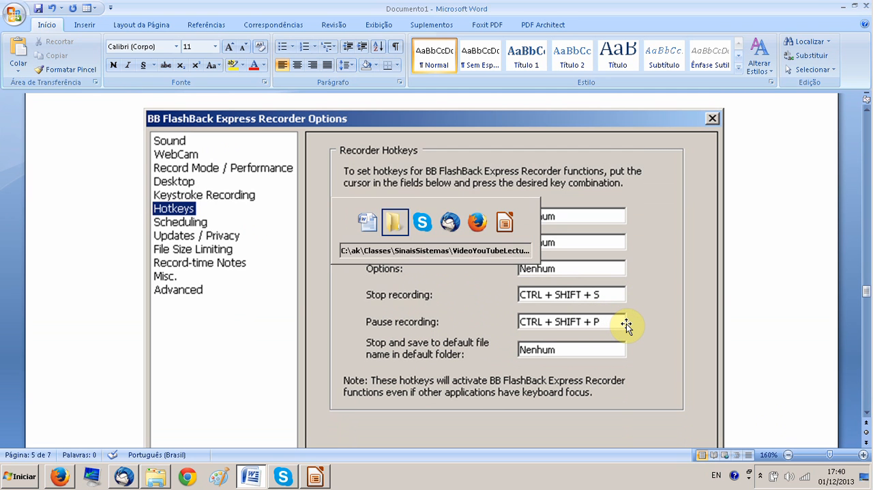
key(alt+Tab)
key(alt+Tab)
key(alt+Tab)
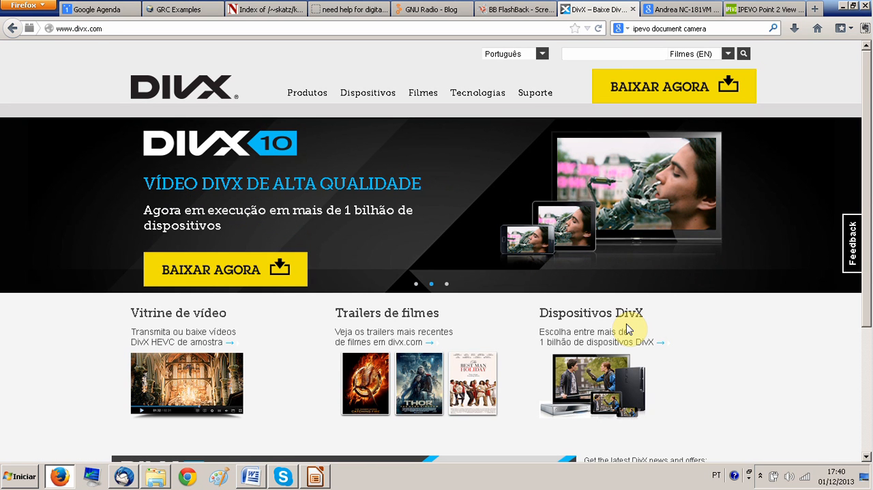
key(alt+Tab)
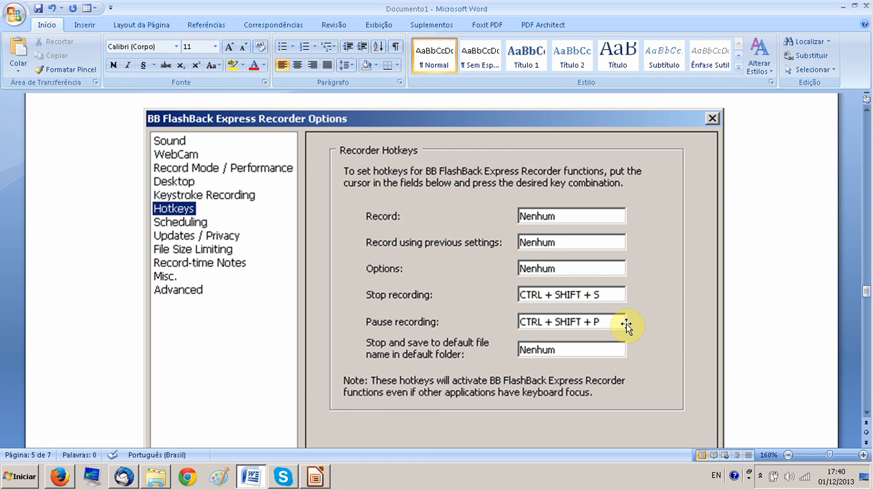
Bring up the running BB FlashBack Express Recorder to view its pause and stop controls, and return to the Word document
click(761, 477)
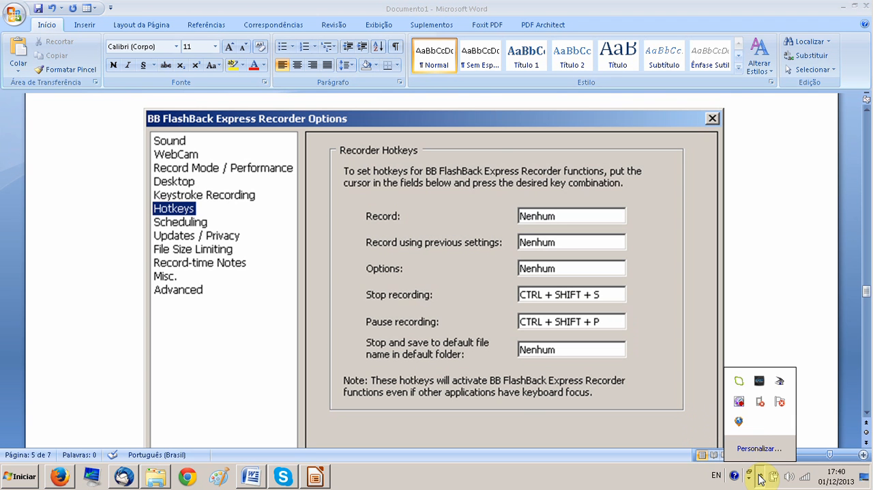
click(740, 403)
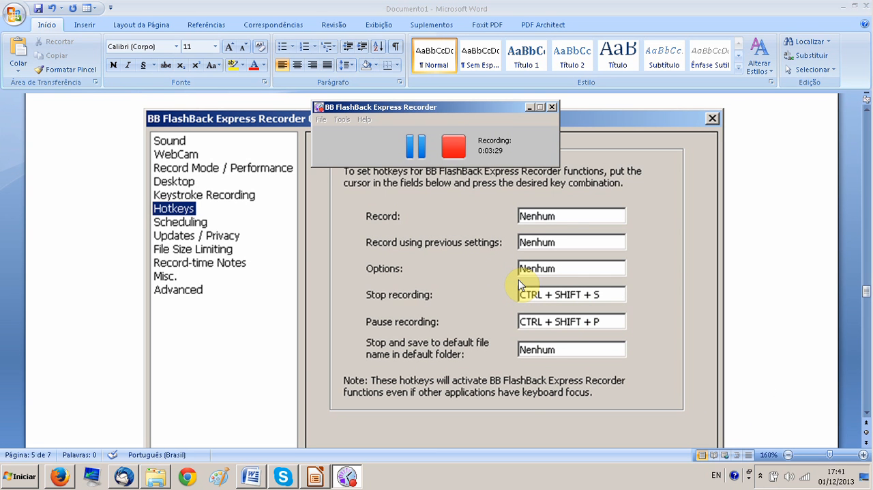
click(286, 247)
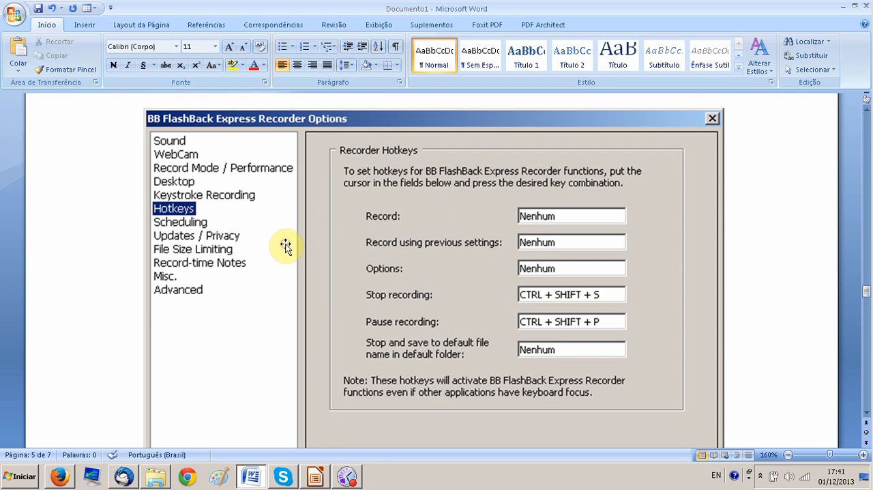
Examine the File Size Limiting and Advanced options screenshots on the last pages of the document
scroll(286, 246, down, 5)
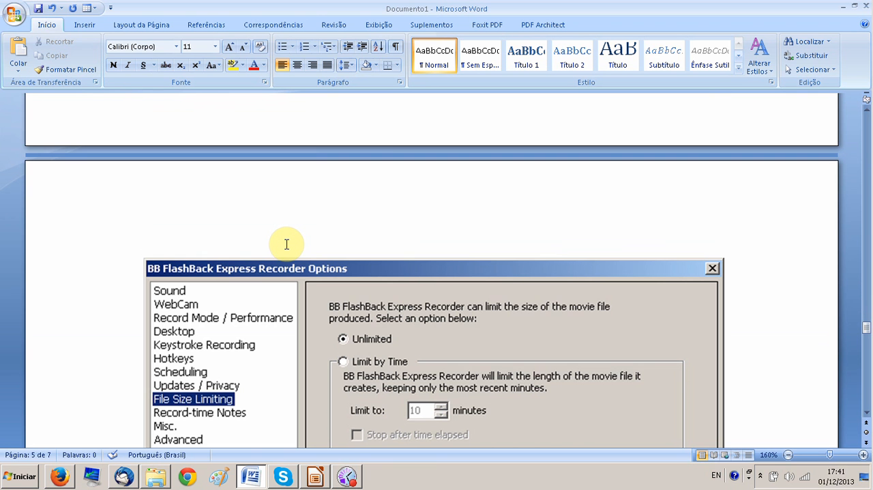
scroll(286, 244, down, 5)
scroll(285, 245, up, 5)
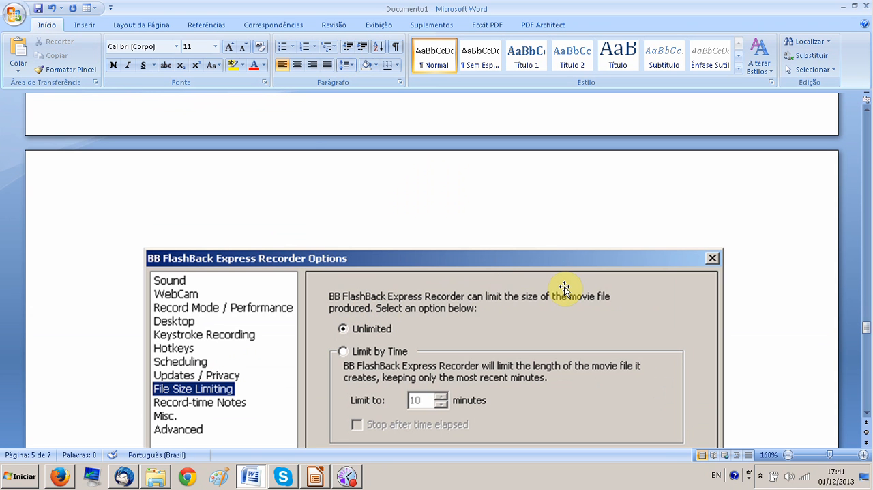
scroll(564, 287, down, 20)
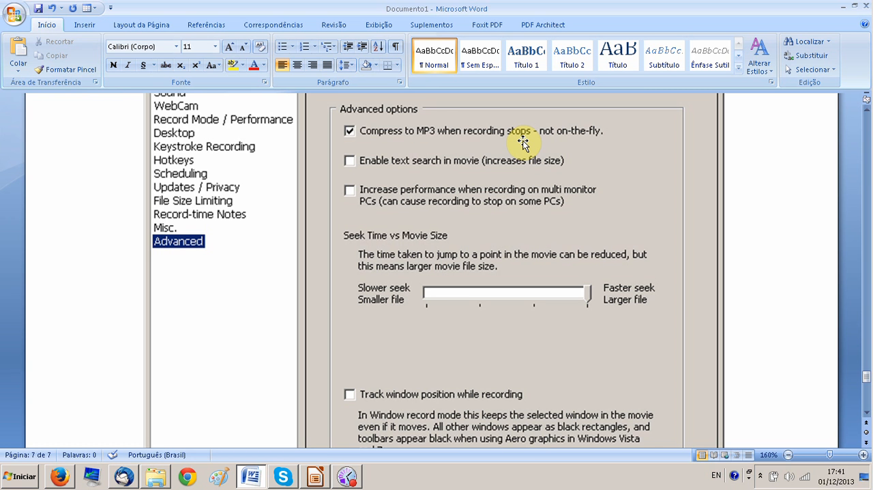
Switch to the VideoYouTubeLectures folder in Windows Explorer and select comoGravarVideos.fbr
key(alt+Tab)
key(alt+Tab)
key(alt+Tab)
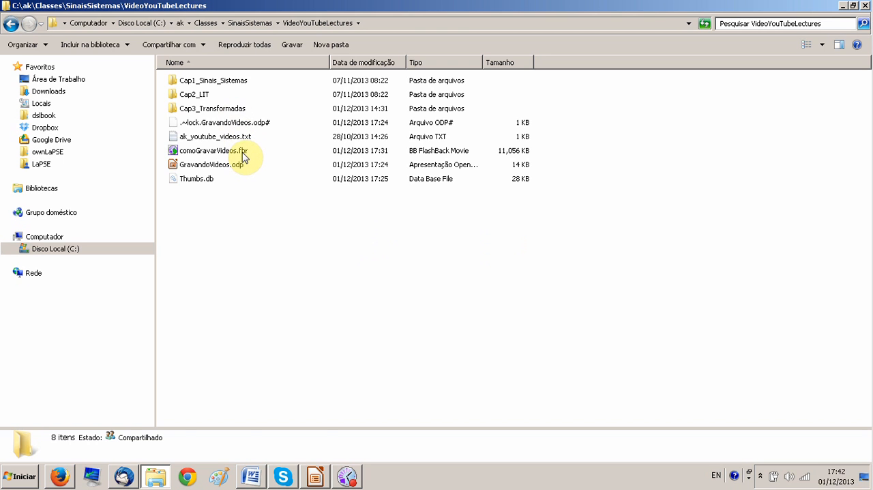
click(245, 156)
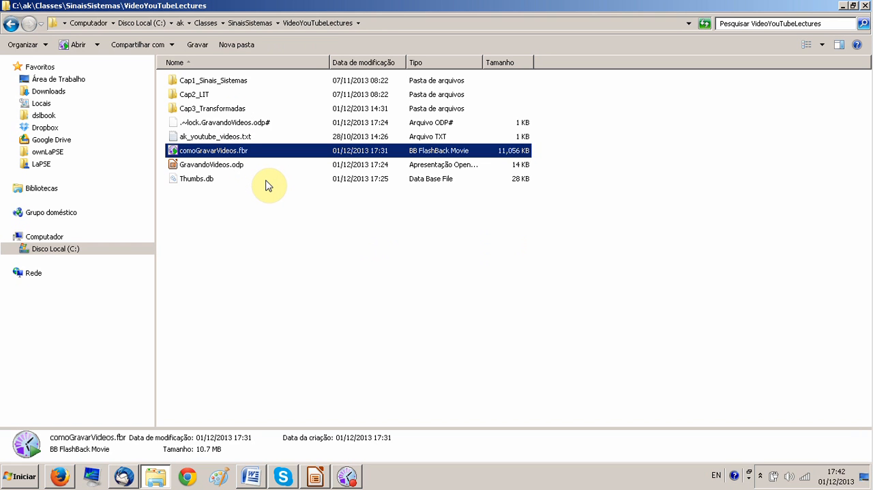
Open comoGravarVideos.fbr in BB FlashBack Express Player with its playback paused, and return to the folder window
double_click(244, 153)
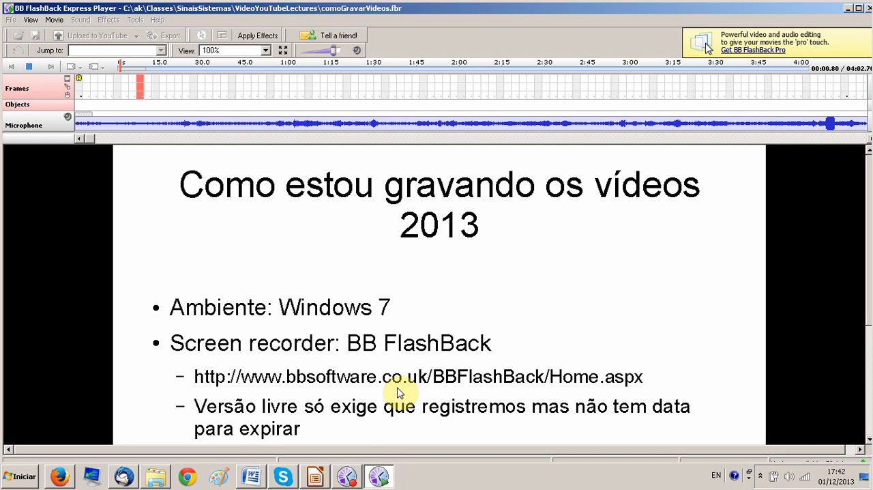
click(29, 66)
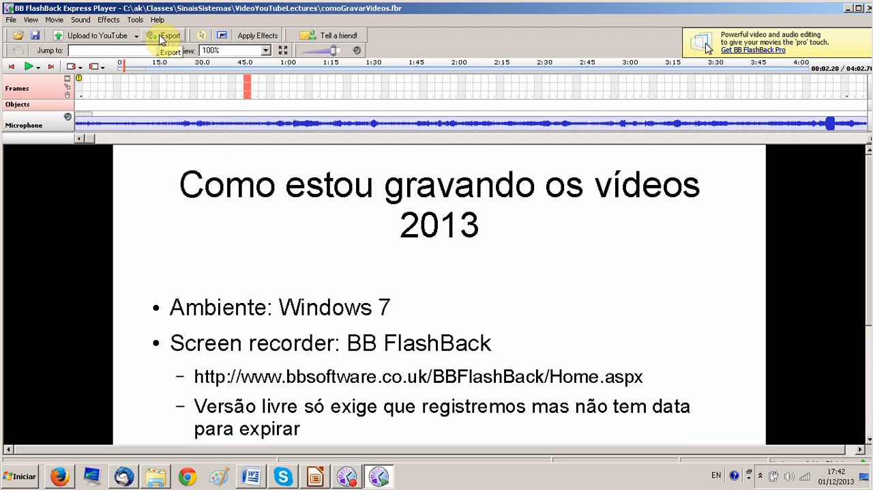
key(alt+Tab)
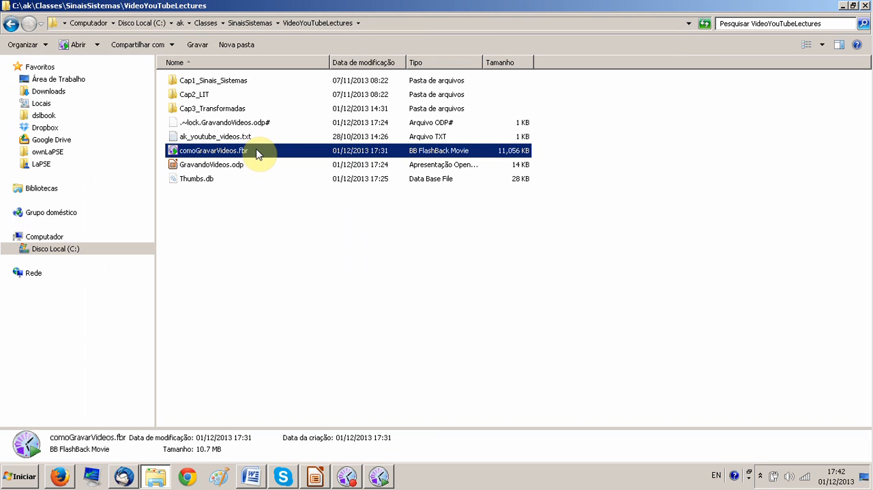
Leave the name of comoGravarVideos.fbr unedited and switch to the BB FlashBack Express Player window with that movie
click(257, 151)
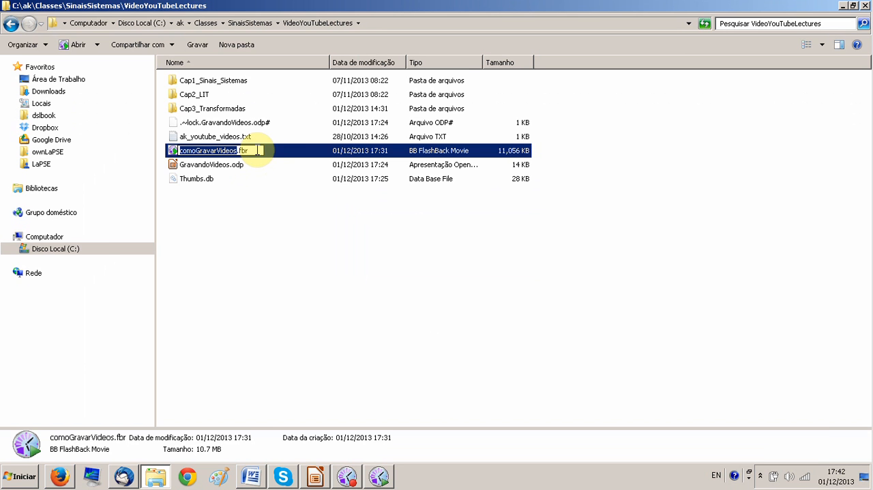
key(Escape)
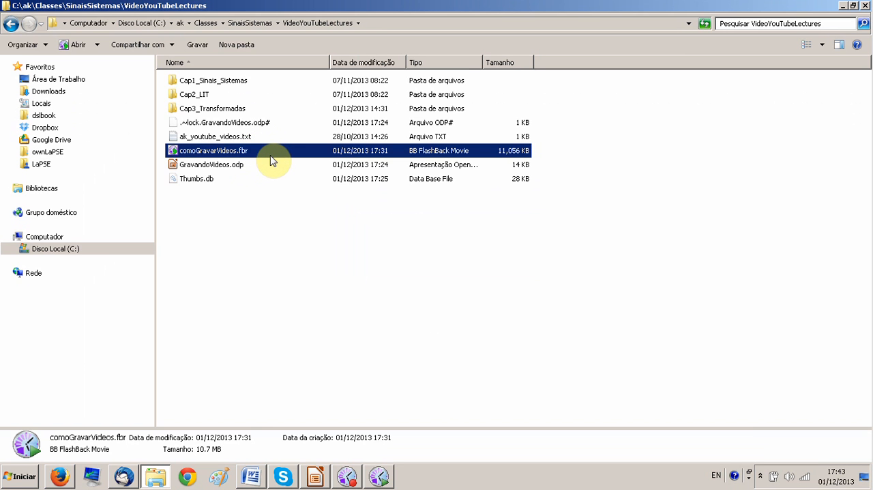
key(alt+Tab)
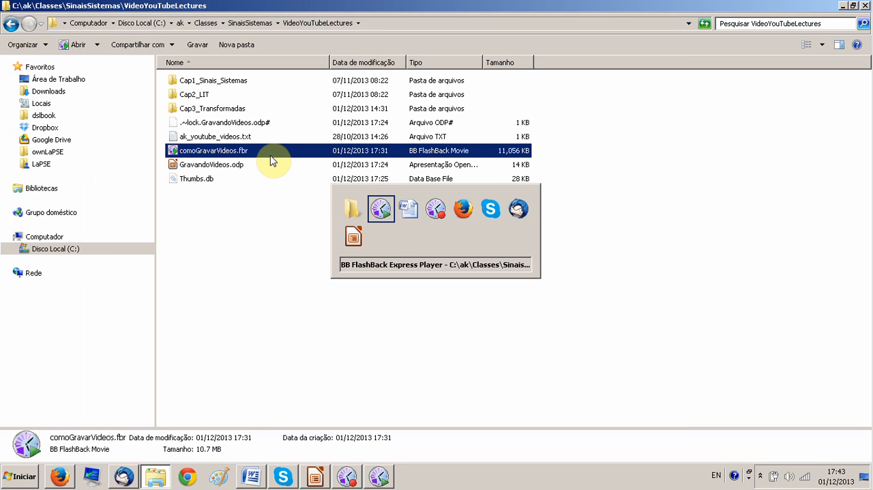
key(alt+Tab)
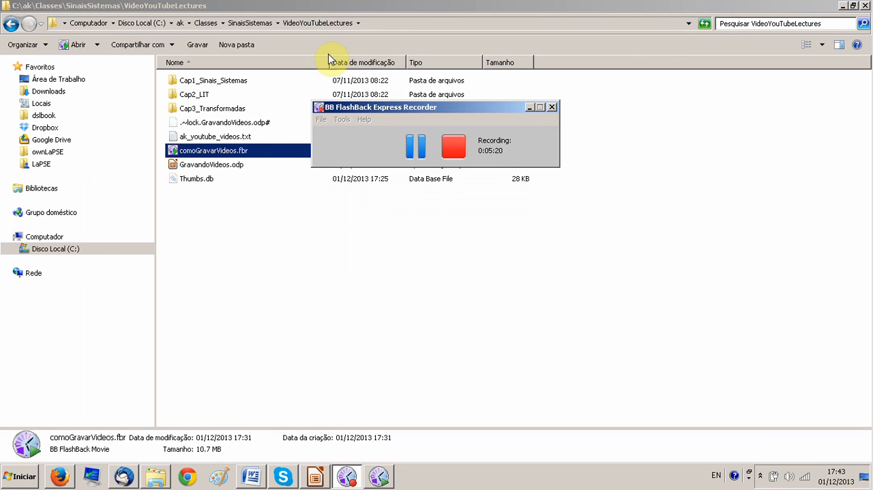
key(alt+Tab)
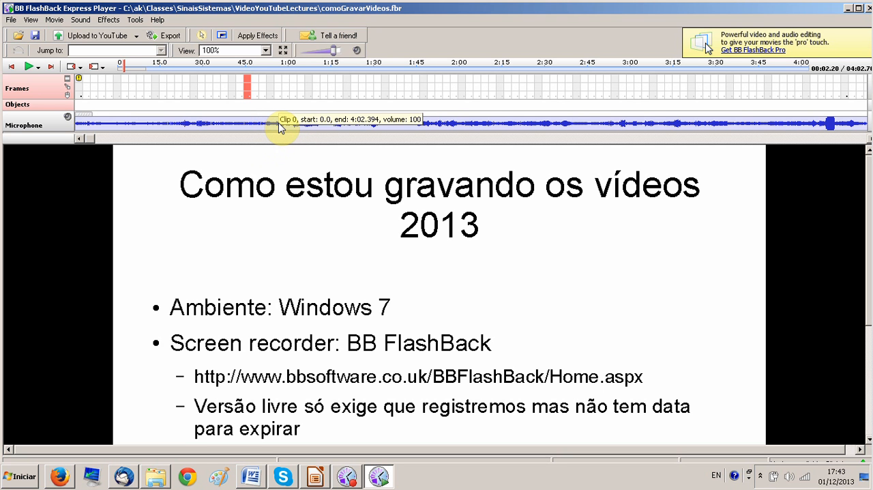
Start exporting the movie with AVI as the export format
click(171, 36)
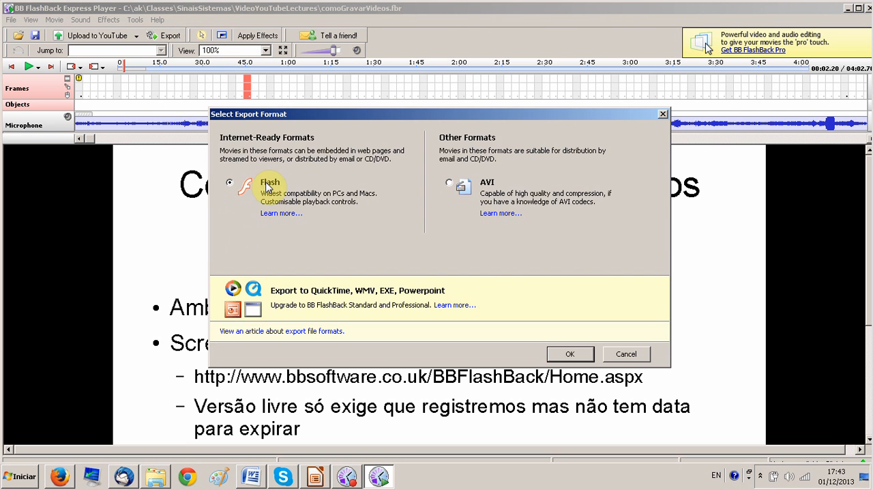
click(449, 183)
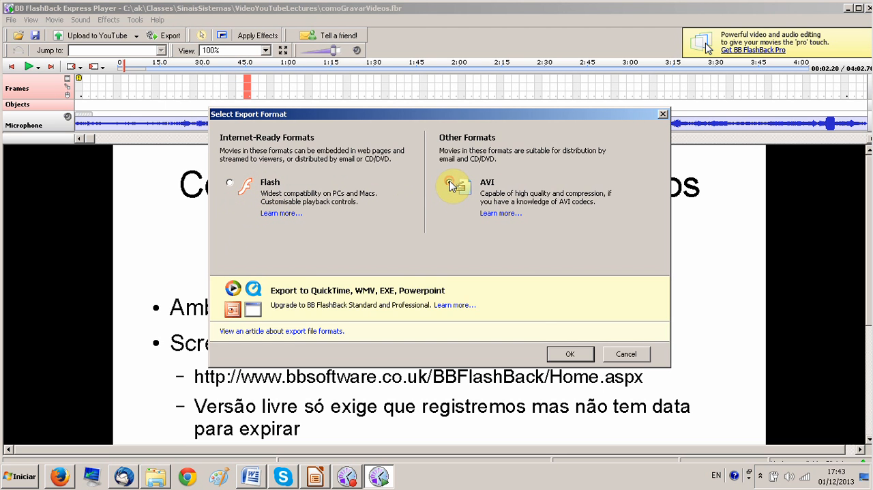
click(569, 354)
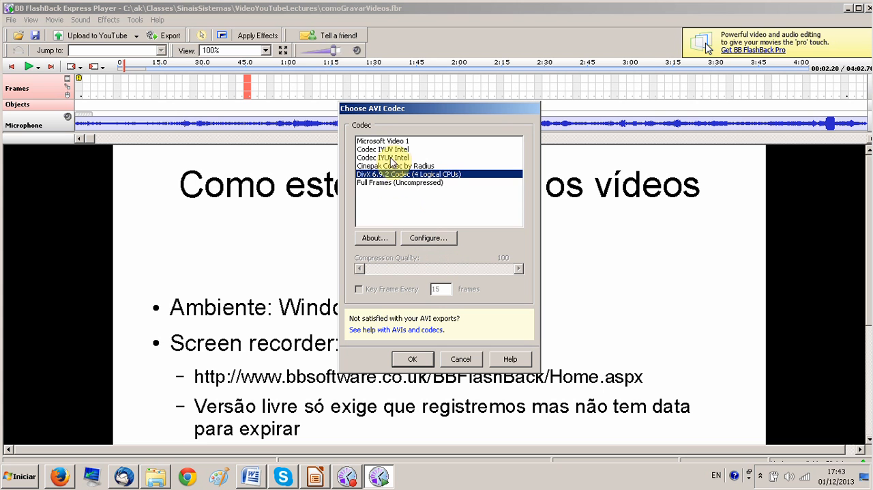
Review the DivX codec's certification profiles and its Main, Codec, Video and Try DivX Pro settings, and cancel out of its properties
click(431, 239)
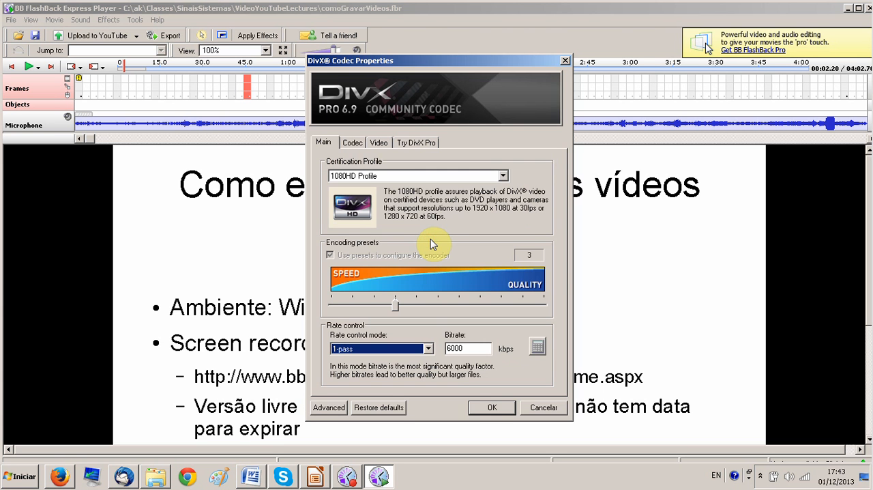
click(504, 177)
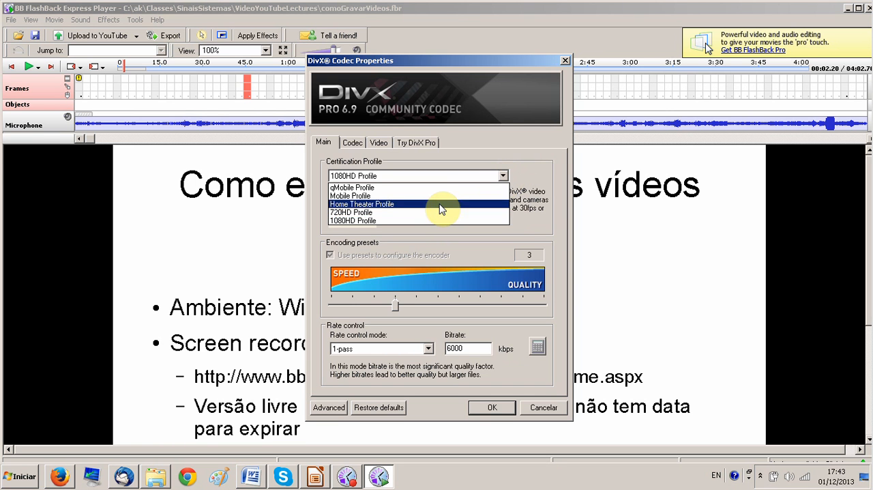
click(413, 221)
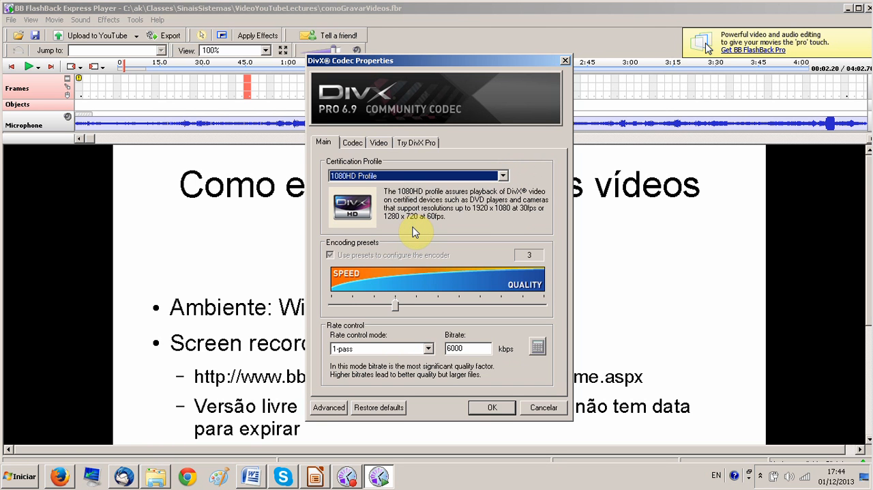
click(354, 144)
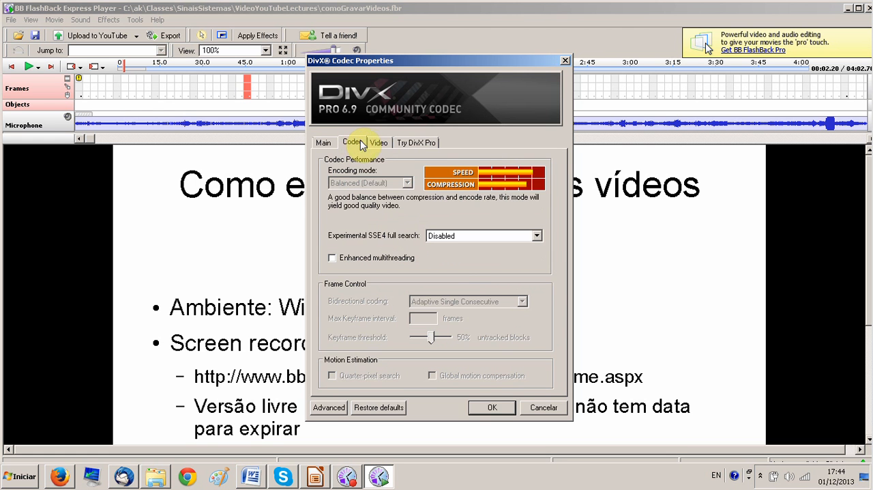
click(378, 143)
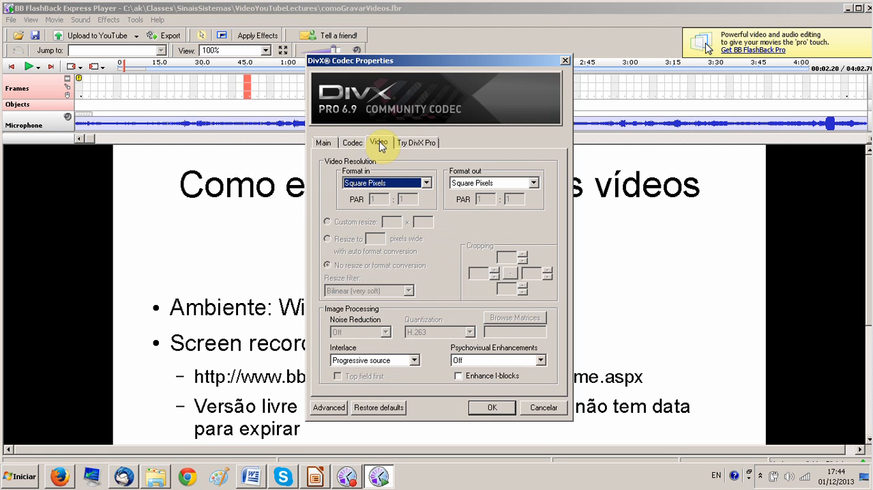
click(417, 145)
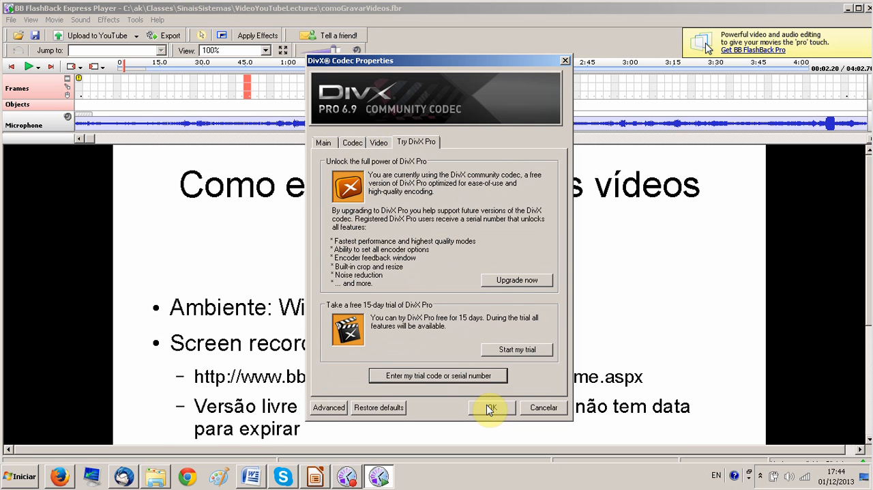
click(329, 143)
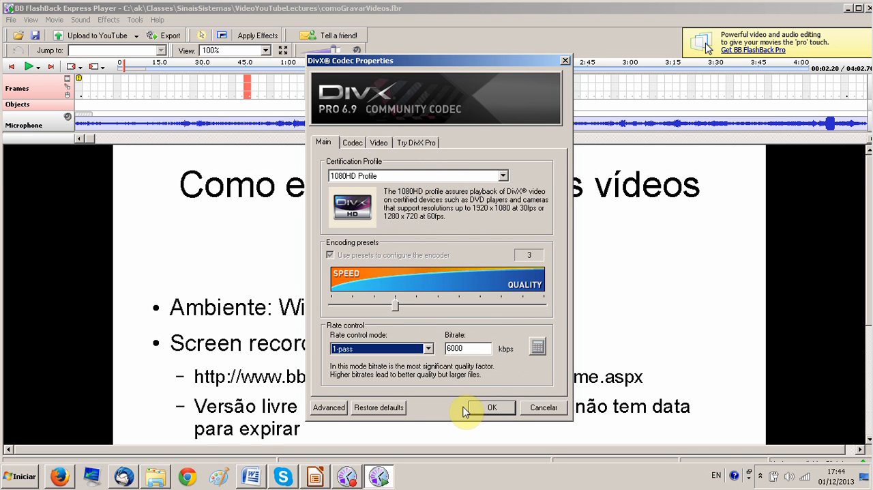
click(541, 407)
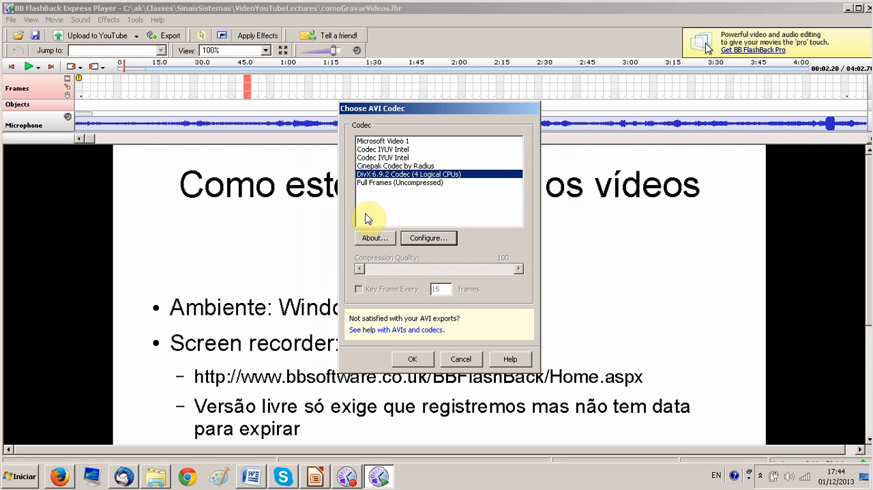
Accept the DivX 6.9.2 codec and review the AVI export's frame rate, audio and extra options, leaving Export Sound enabled
click(414, 360)
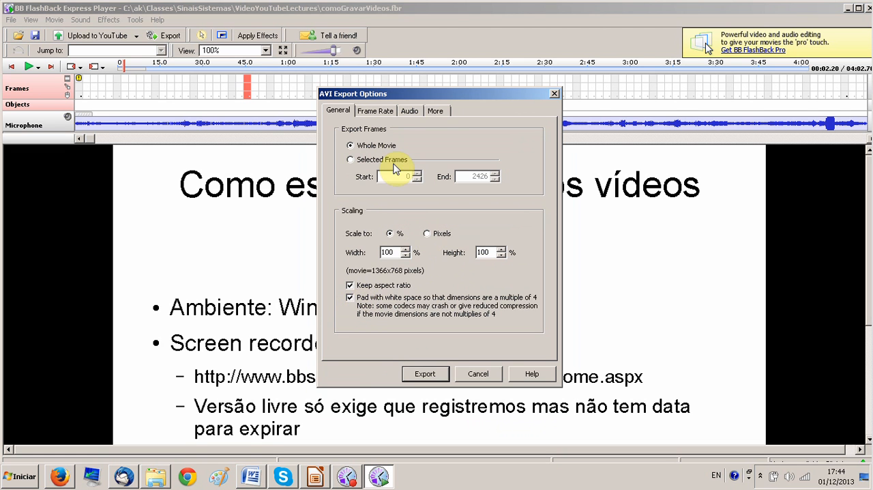
click(382, 116)
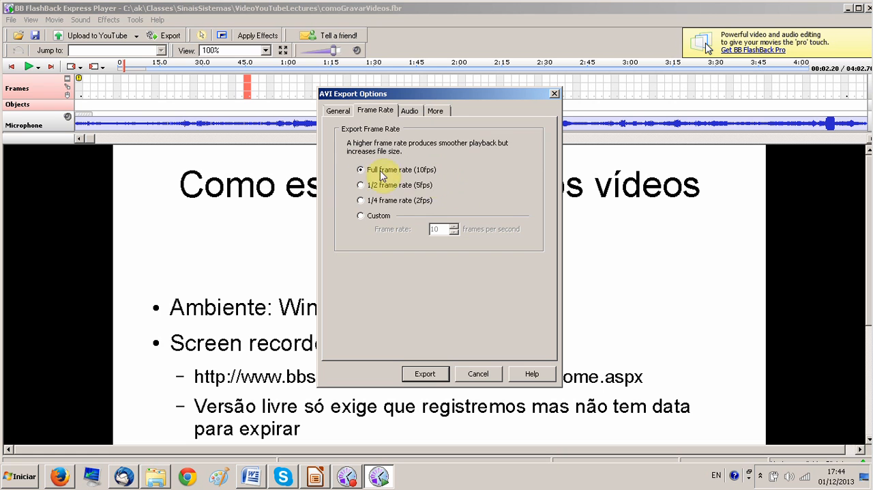
click(409, 113)
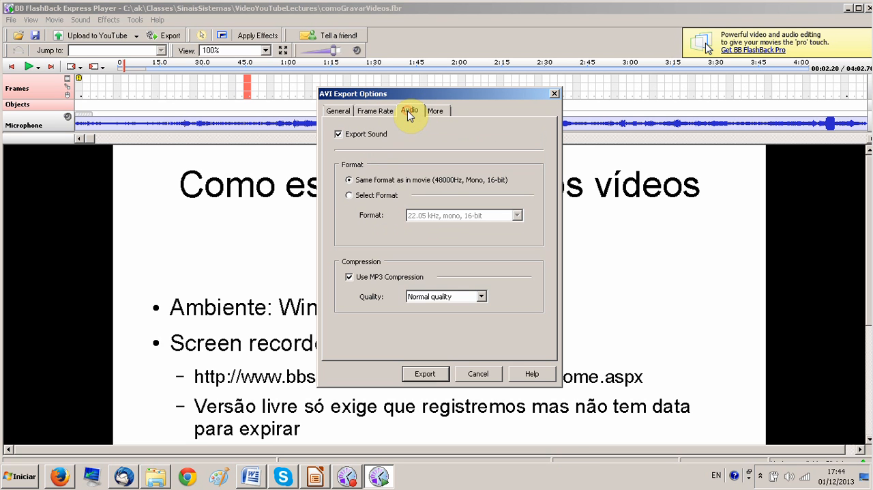
click(339, 134)
click(339, 135)
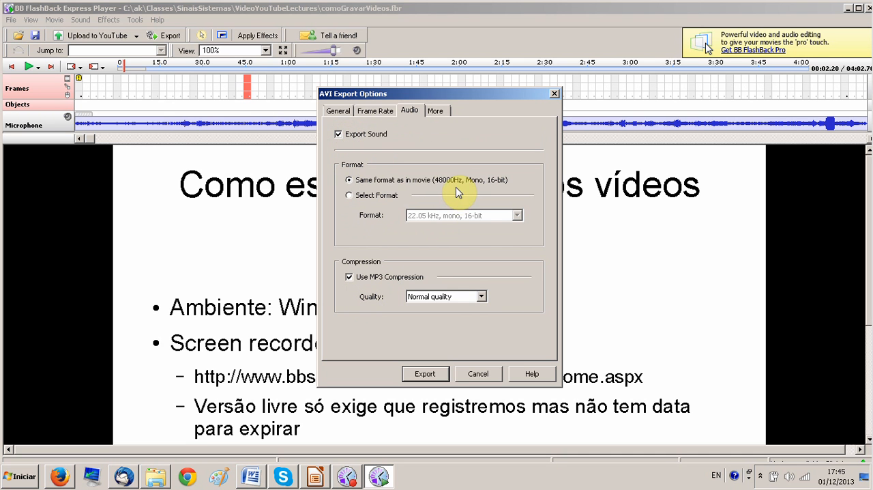
click(437, 112)
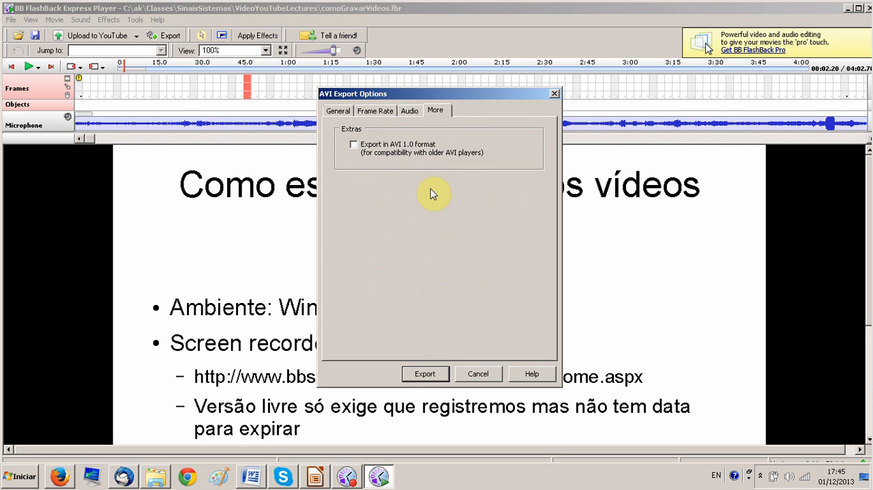
Proceed with the AVI export and select the proposed file name for editing
click(425, 374)
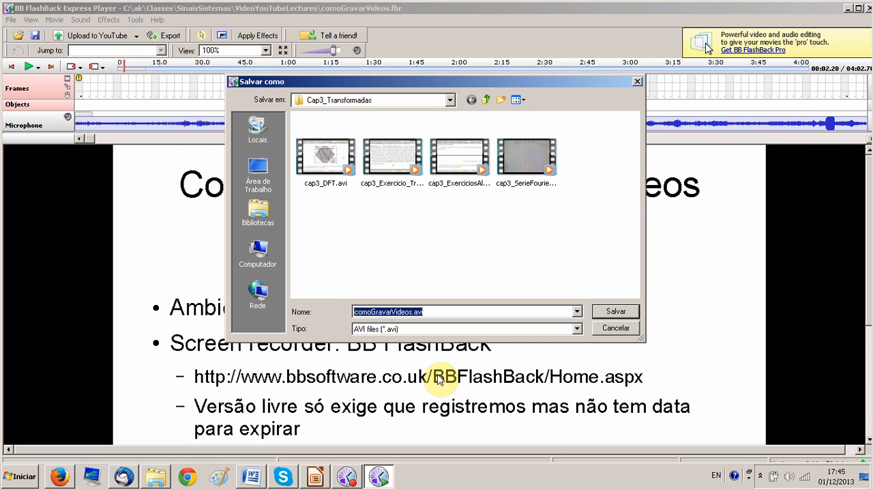
click(449, 310)
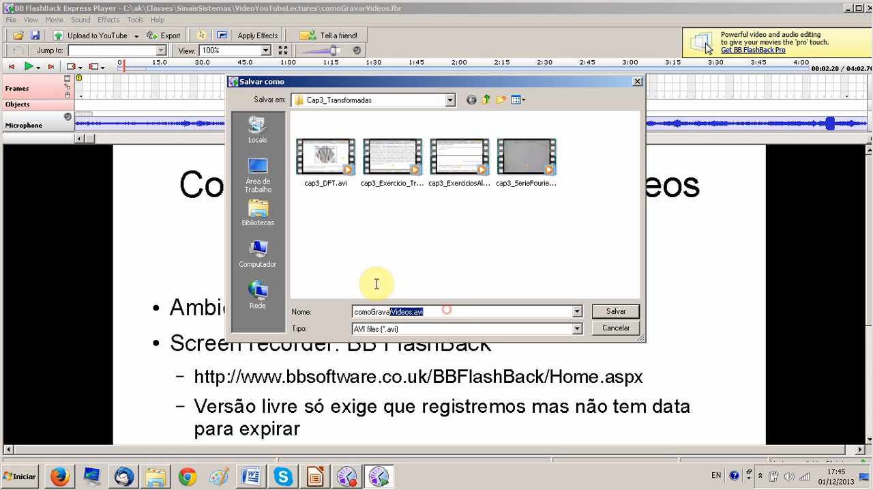